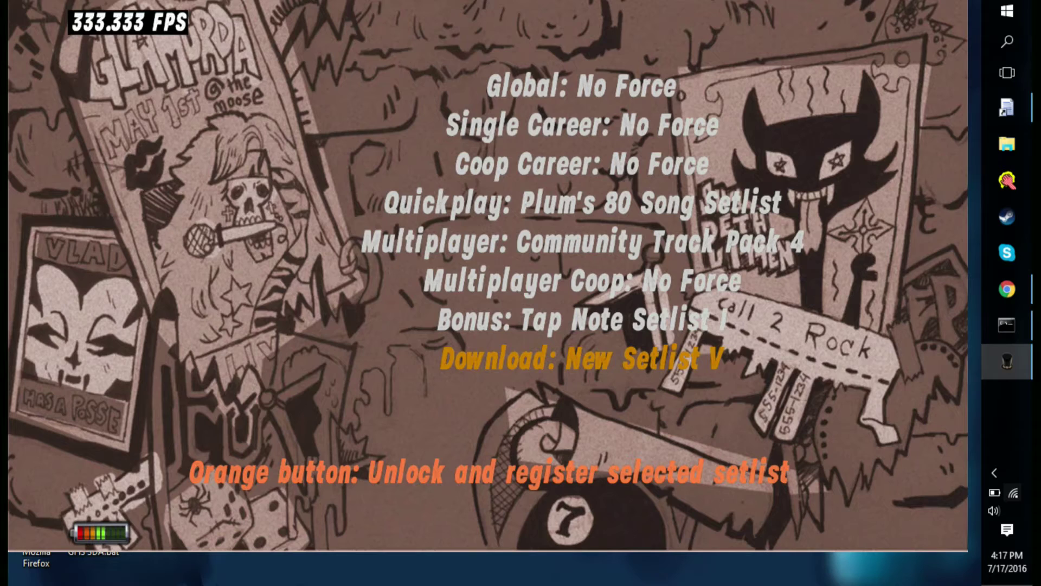
- Exit the game and restore the original game settings through Guitar Hero Three Control Panel, confirming the overwrite
key("alt+F4")
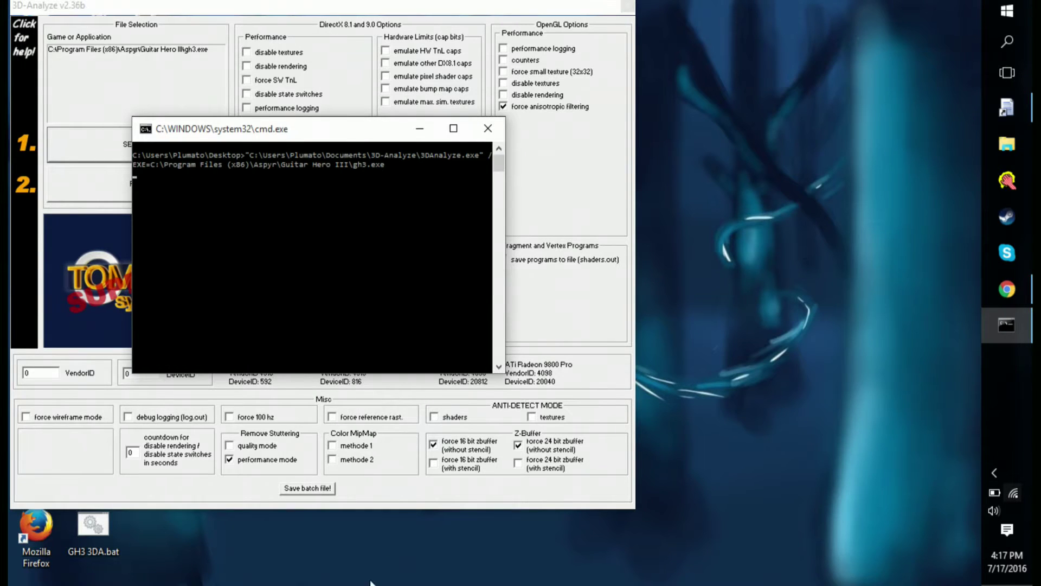
left_click(1005, 125)
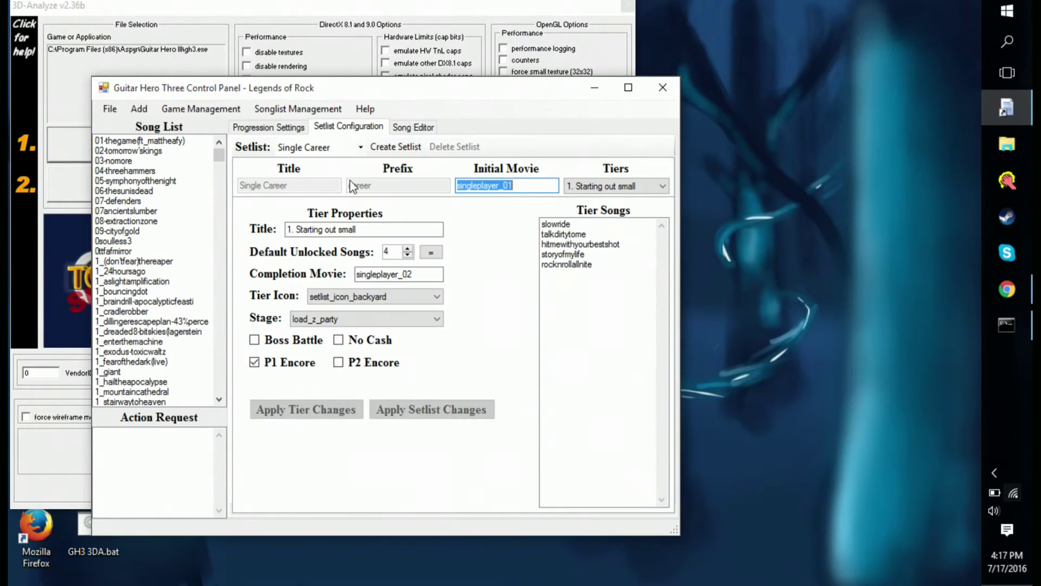
left_click(112, 109)
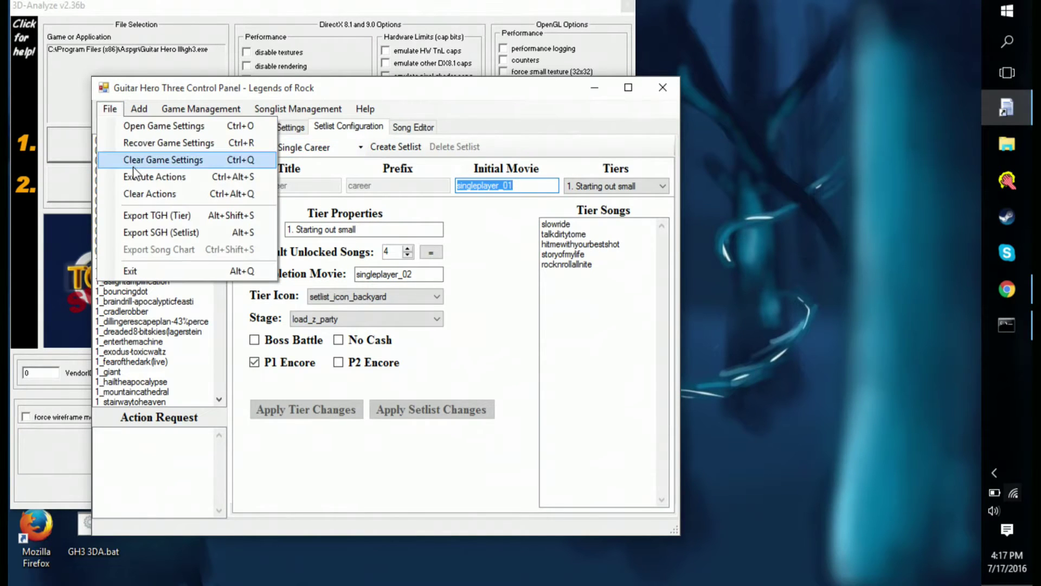
left_click(155, 199)
left_click(116, 112)
mouse_move(163, 111)
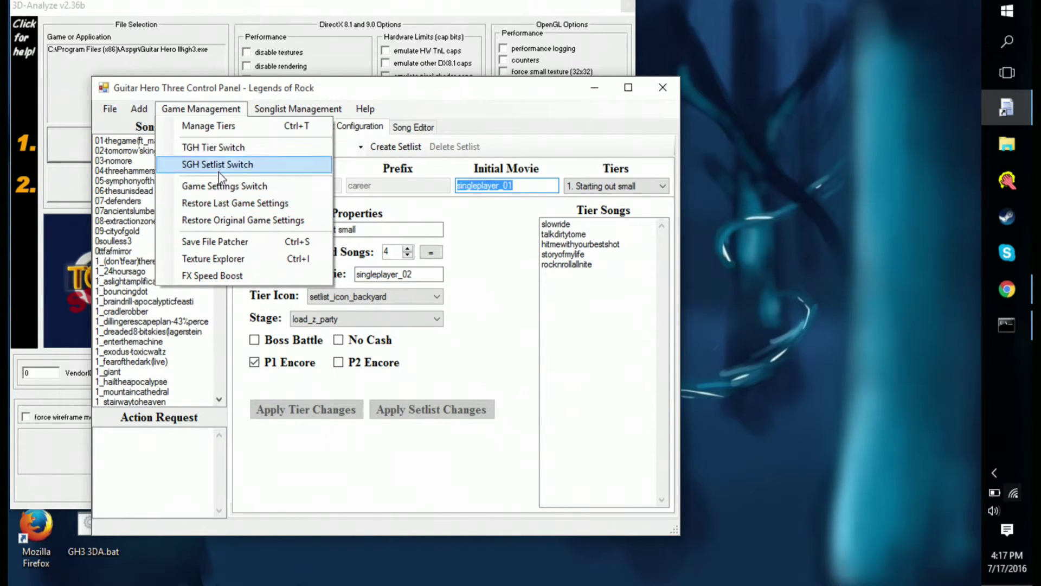
left_click(227, 220)
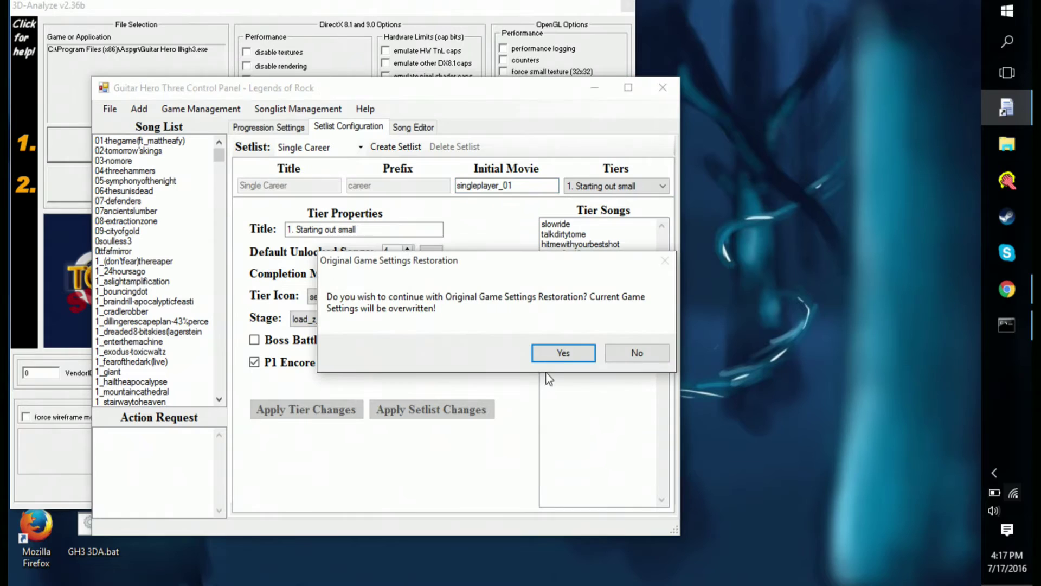
left_click(564, 353)
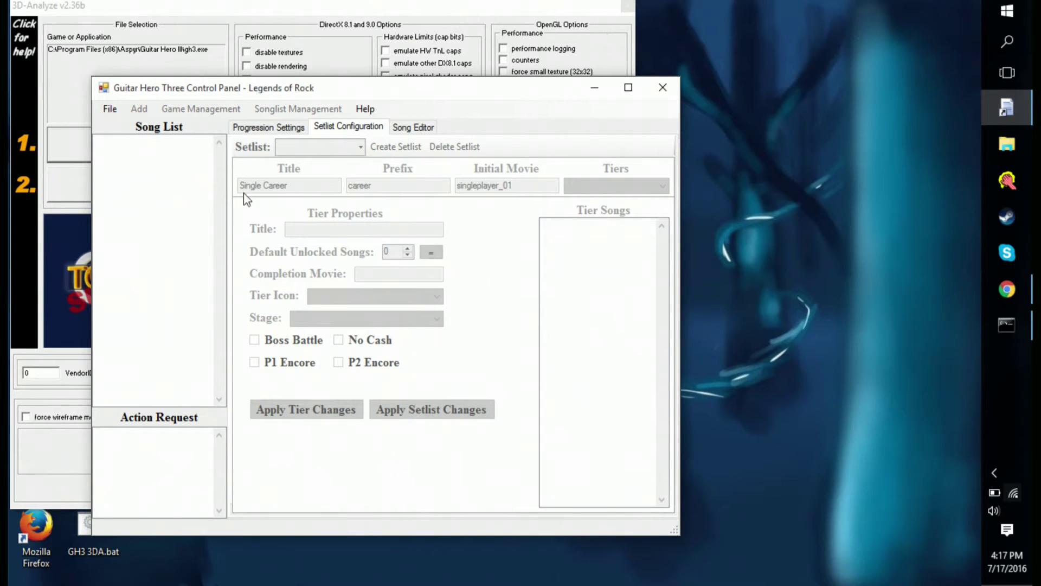
- Load the Guitar Hero III (English) game settings into the control panel
left_click(115, 114)
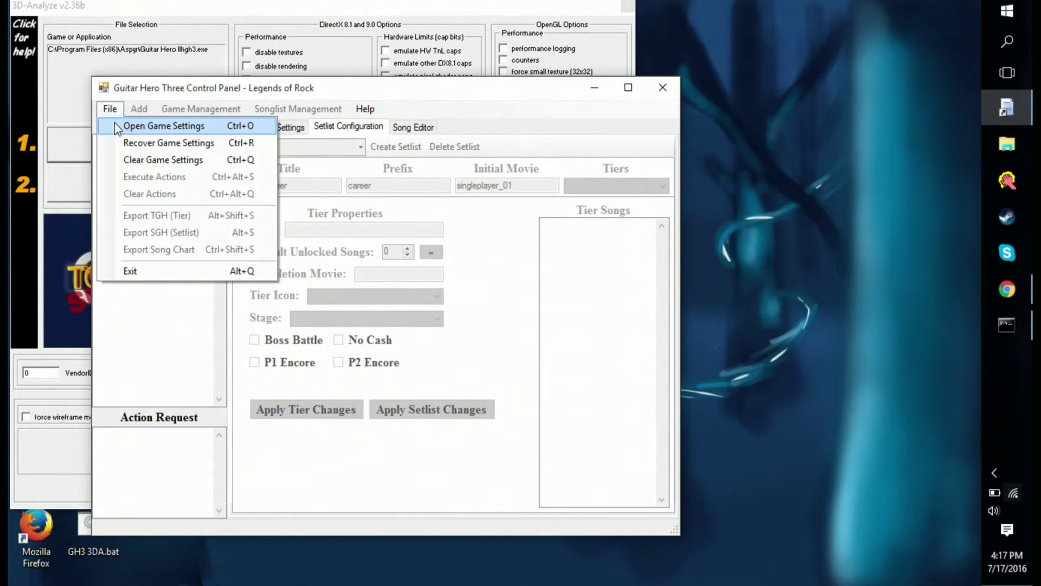
left_click(116, 122)
left_click(192, 184)
left_click(192, 175)
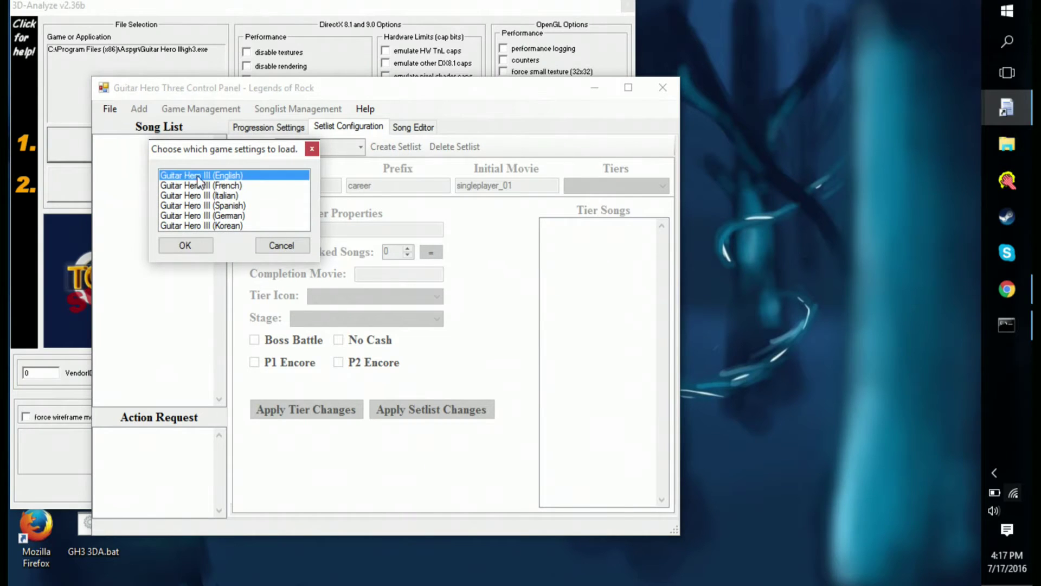
left_click(181, 245)
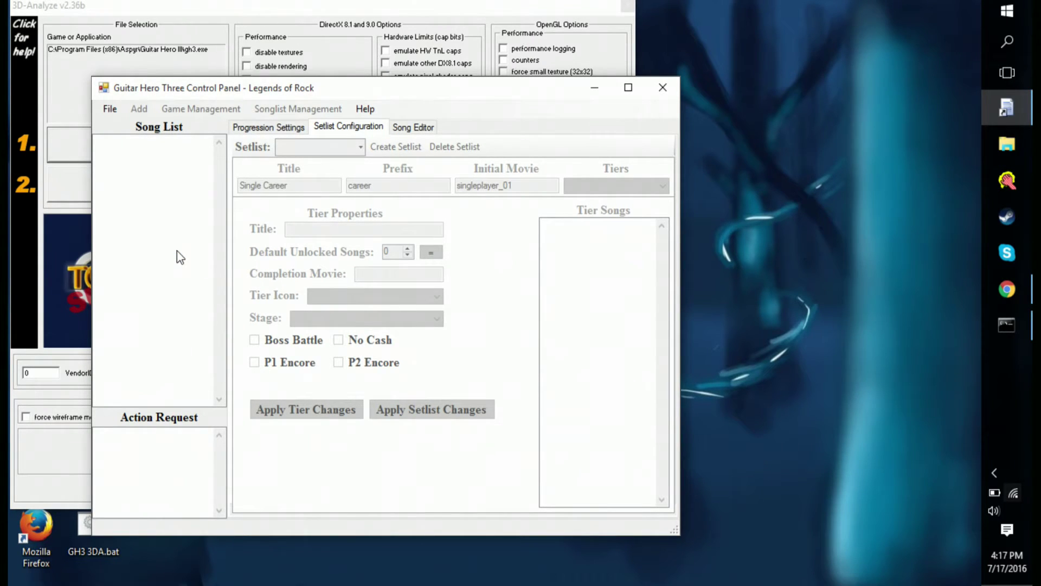
- Check which setlists are available in the restored game settings and close the control panel
left_click(314, 149)
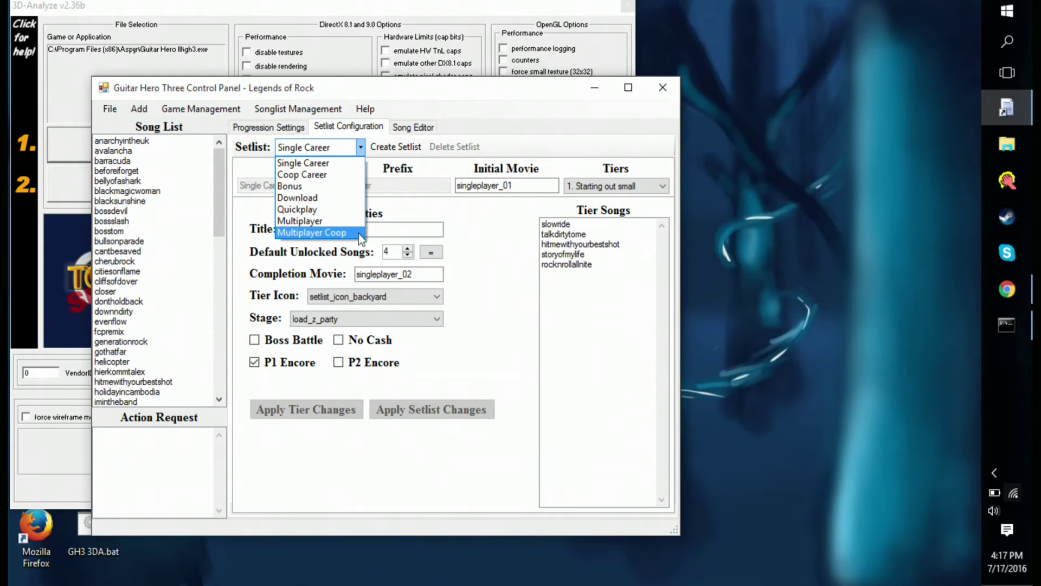
left_click(525, 310)
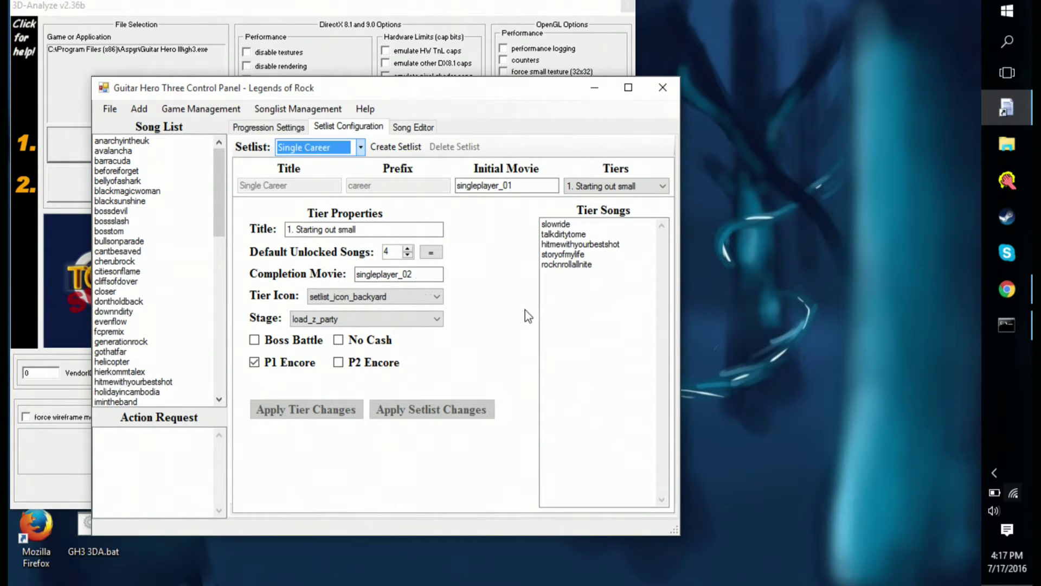
left_click(663, 88)
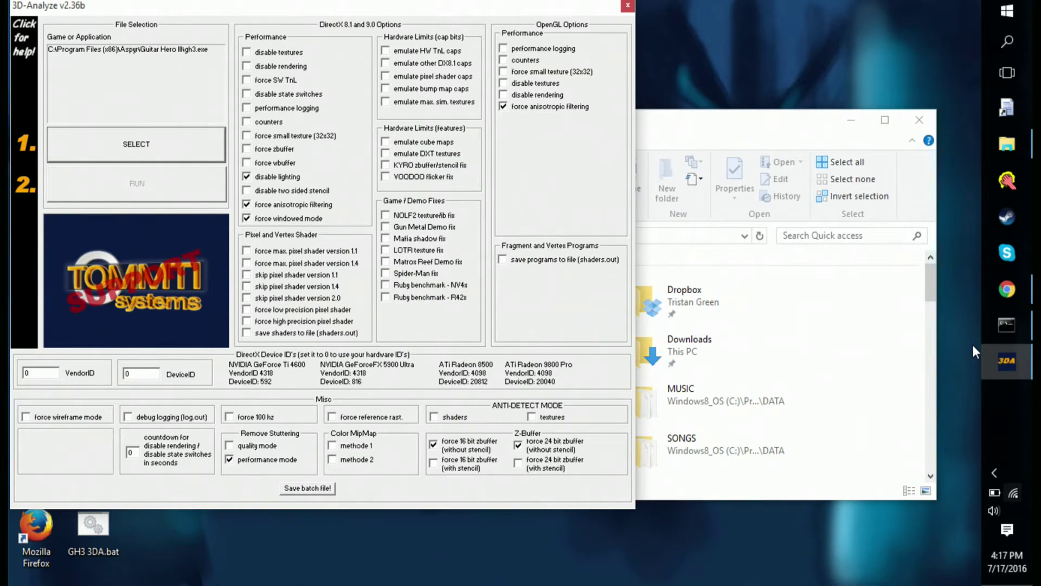
- View the Documents folder in File Explorer and minimize its window
left_click(802, 329)
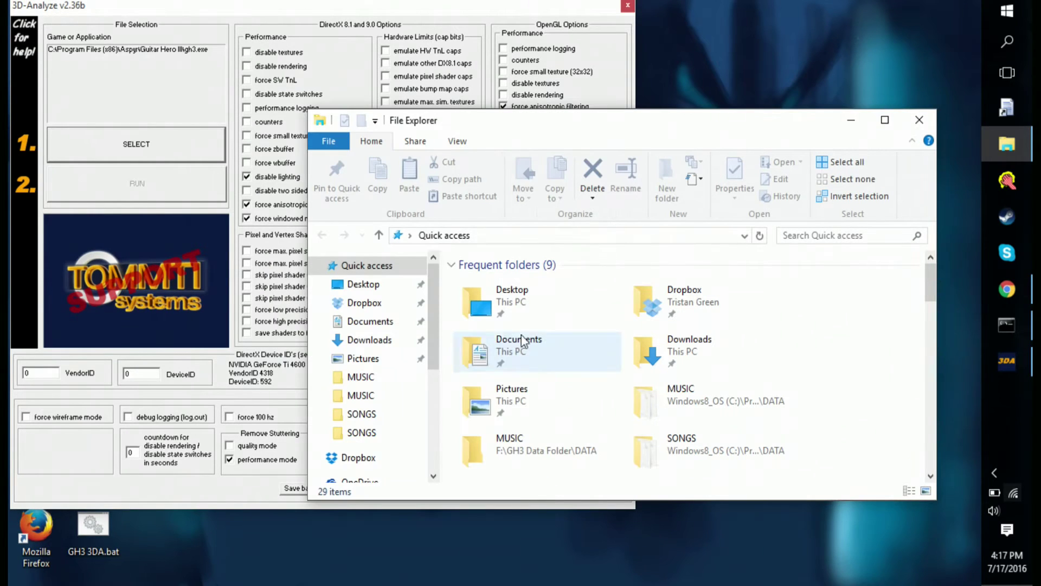
double_click(521, 341)
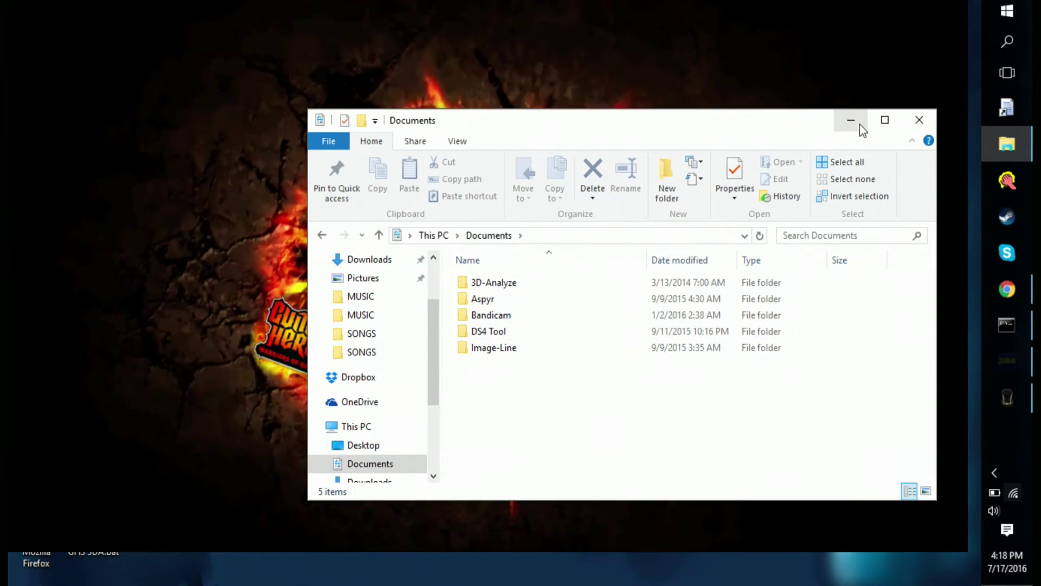
left_click(861, 126)
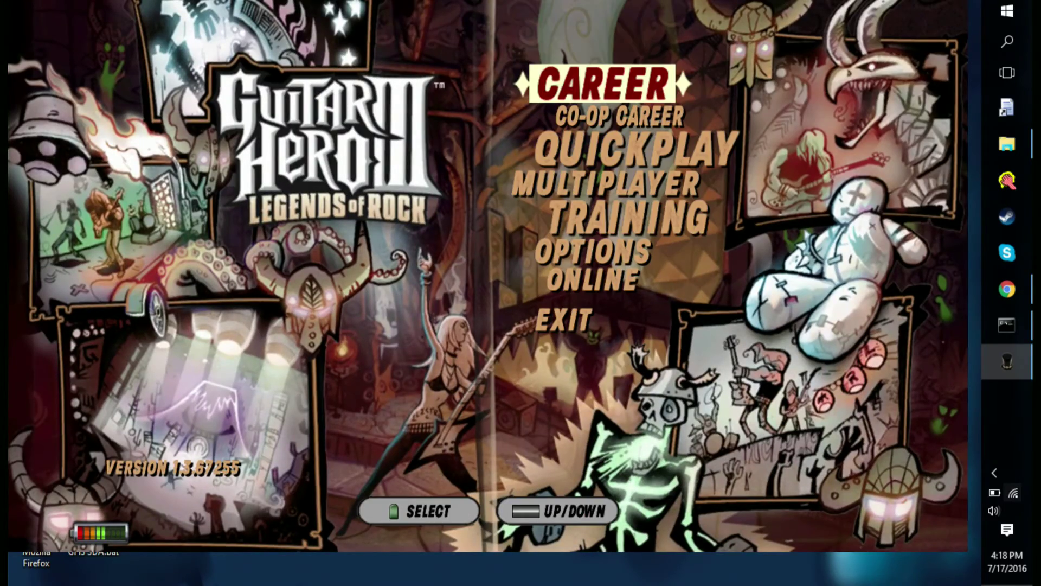
- Open the Graphics settings from the game's Options menu
key("Down")
key("Down")
key("Down")
key("Down")
key("Down")
key("Return")
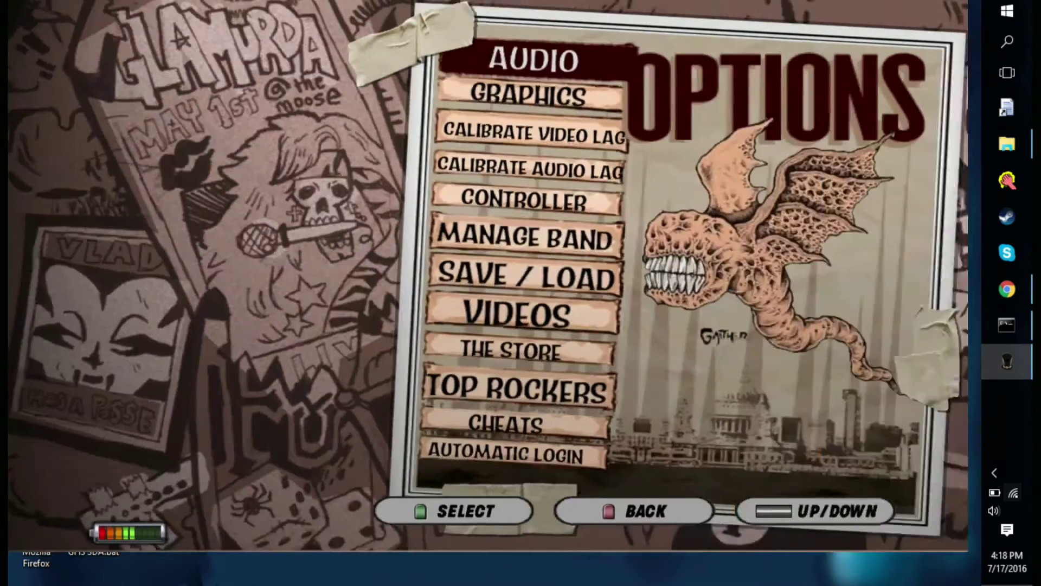
key("Down")
key("Return")
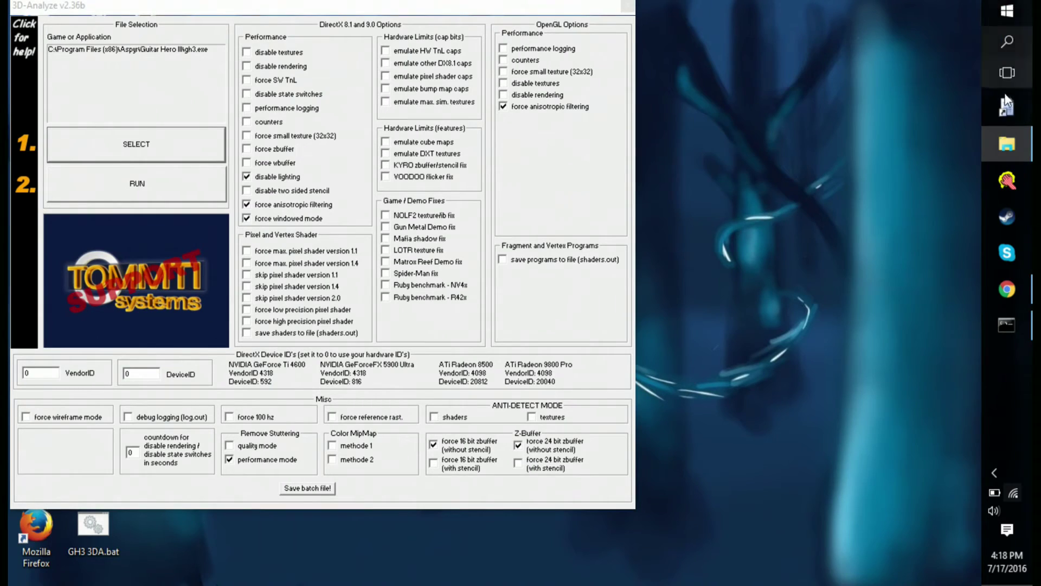
- Switch to Guitar Hero Three Control Panel and load the Guitar Hero III game settings
left_click(1006, 105)
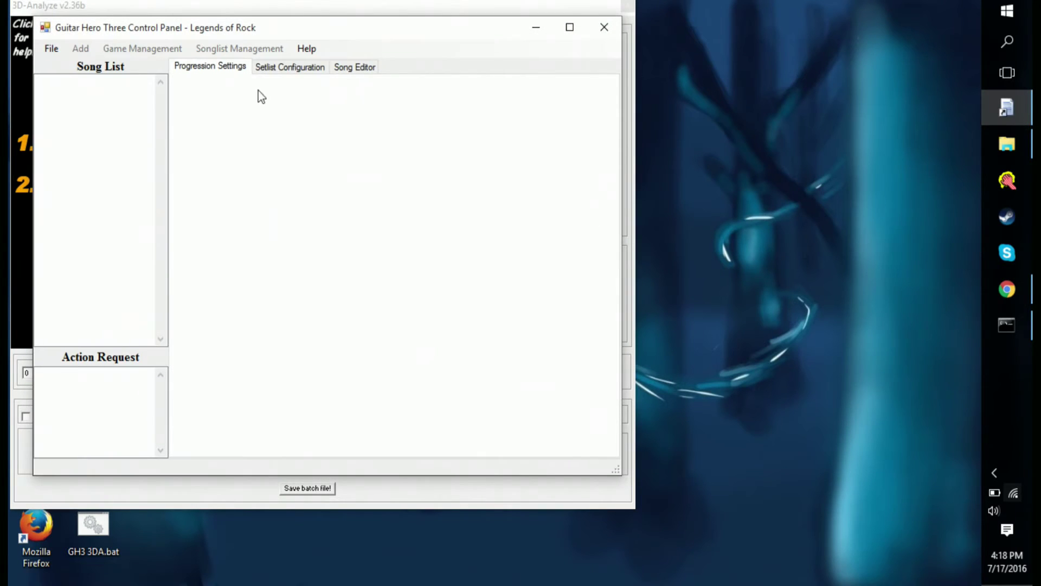
left_click(52, 50)
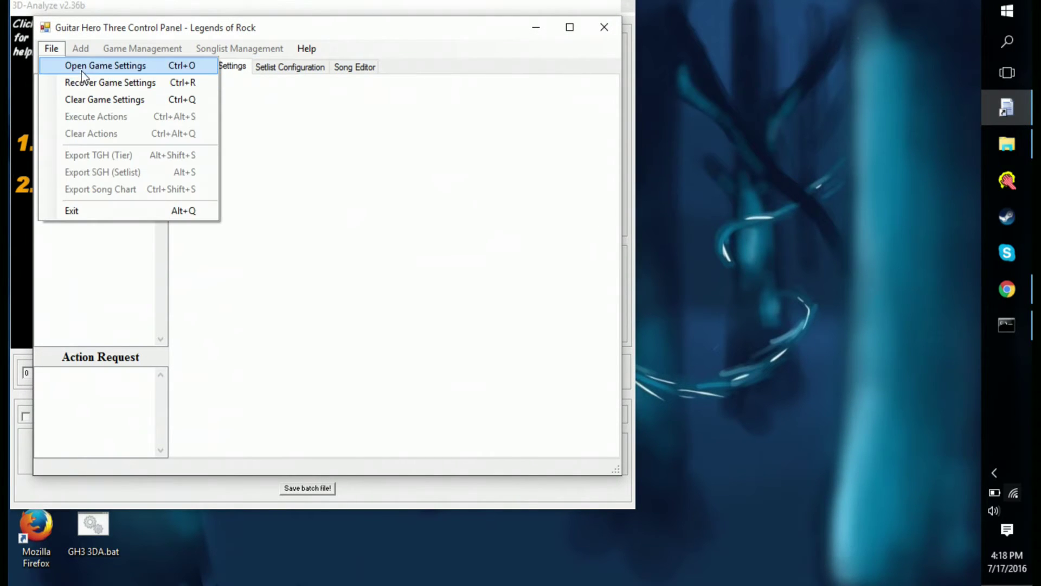
left_click(93, 65)
left_click(125, 72)
left_click(87, 140)
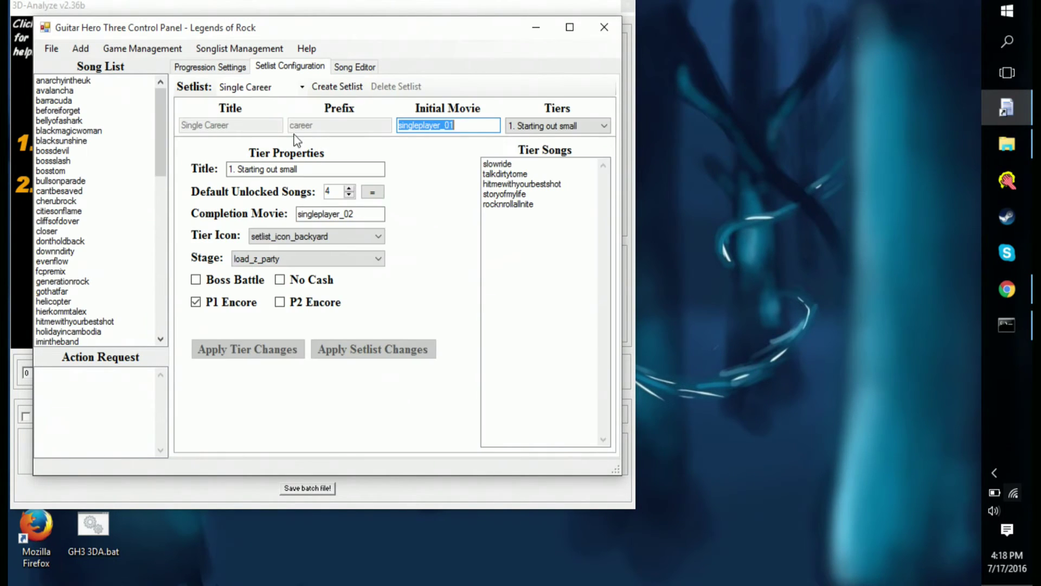
- Add the FX Speed Boost action, execute it on the game settings, and close the control panel
left_click(115, 46)
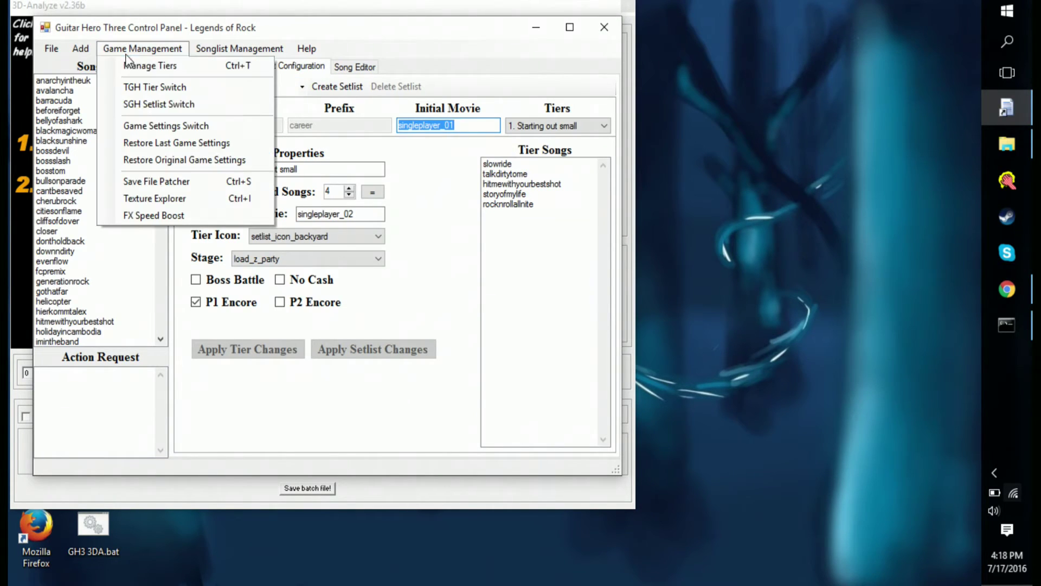
left_click(144, 216)
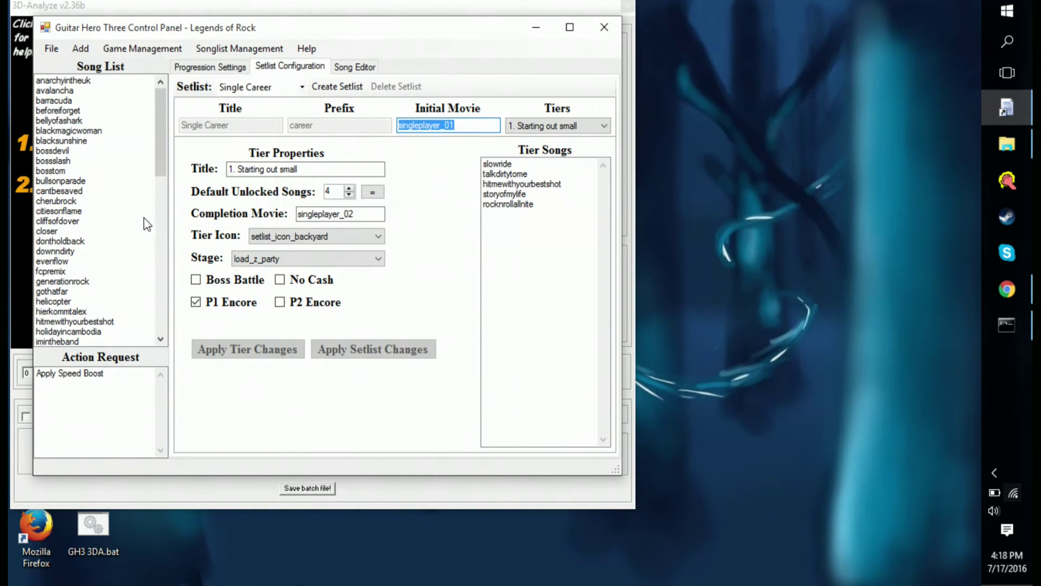
left_click(57, 55)
left_click(103, 116)
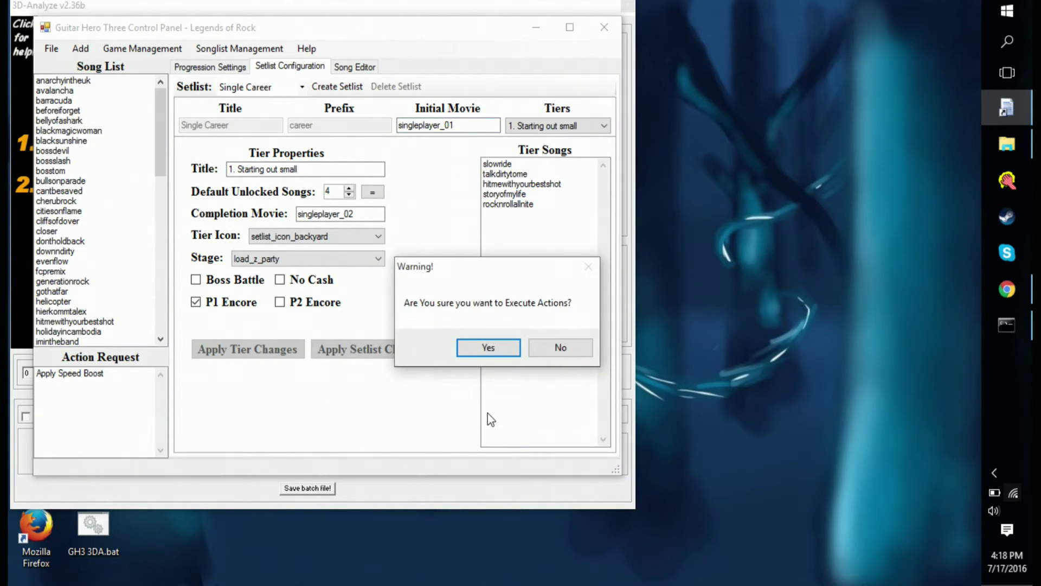
left_click(489, 347)
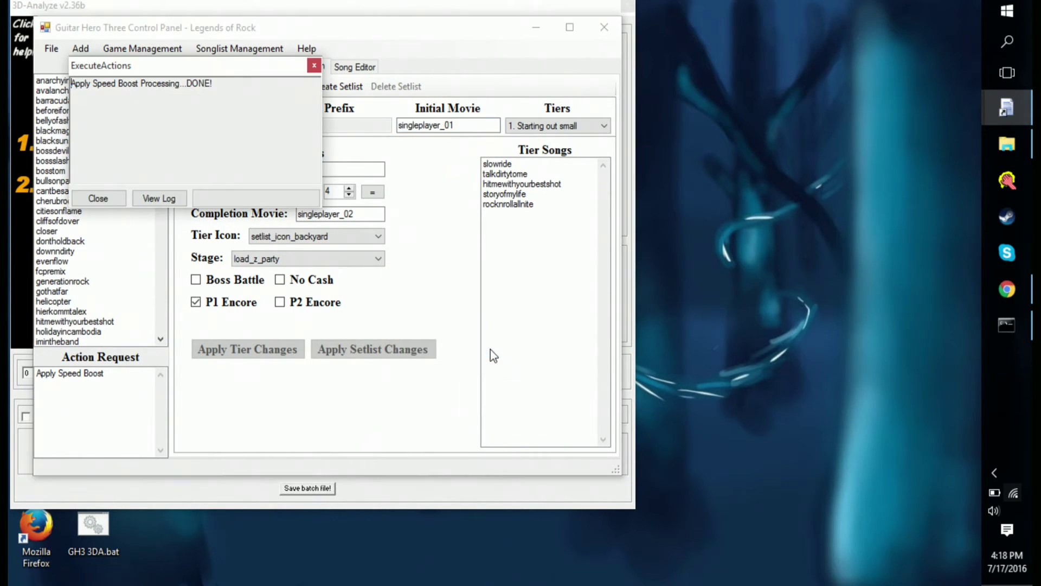
left_click(99, 197)
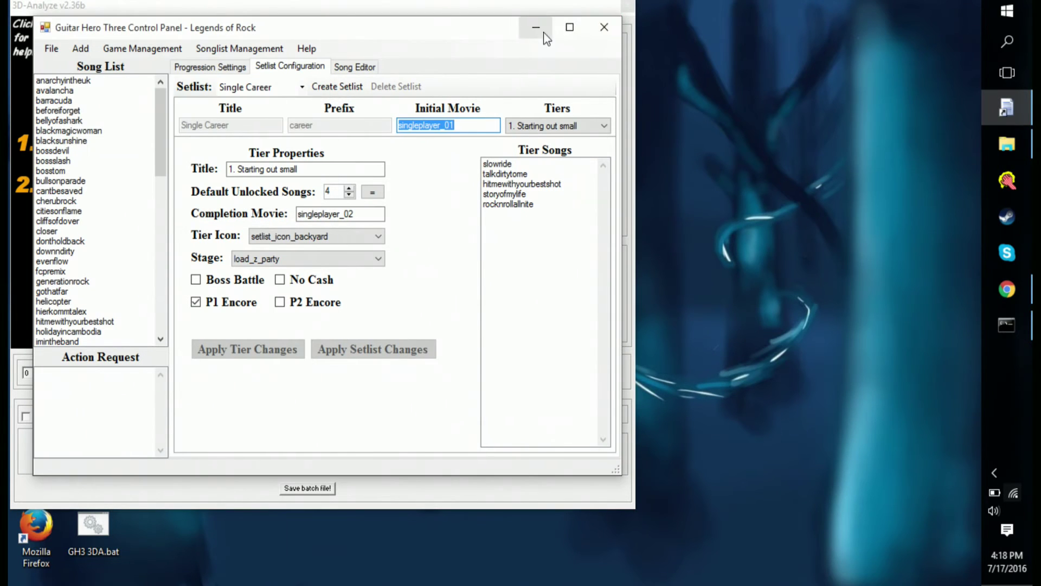
left_click(604, 27)
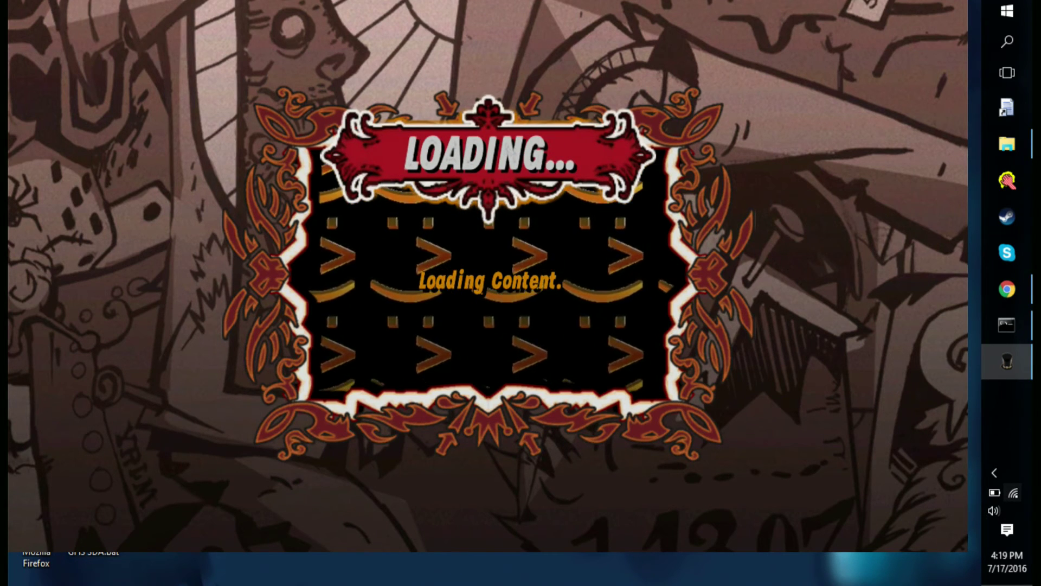
- Enter the game's main menu and open the setlist override list in the Custom Menu
key("Return")
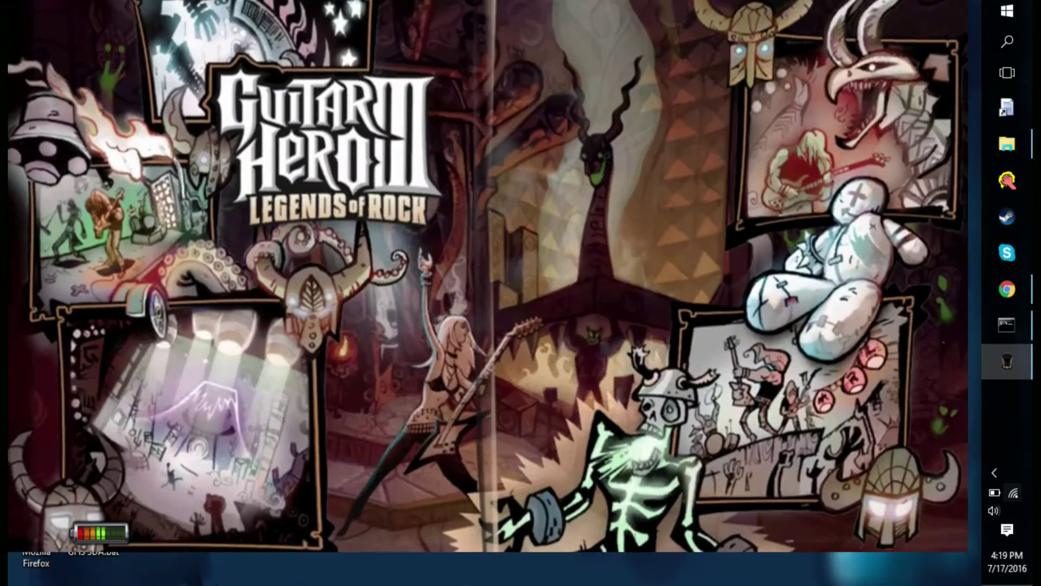
key("Down")
key("Down")
key("Down")
key("Down")
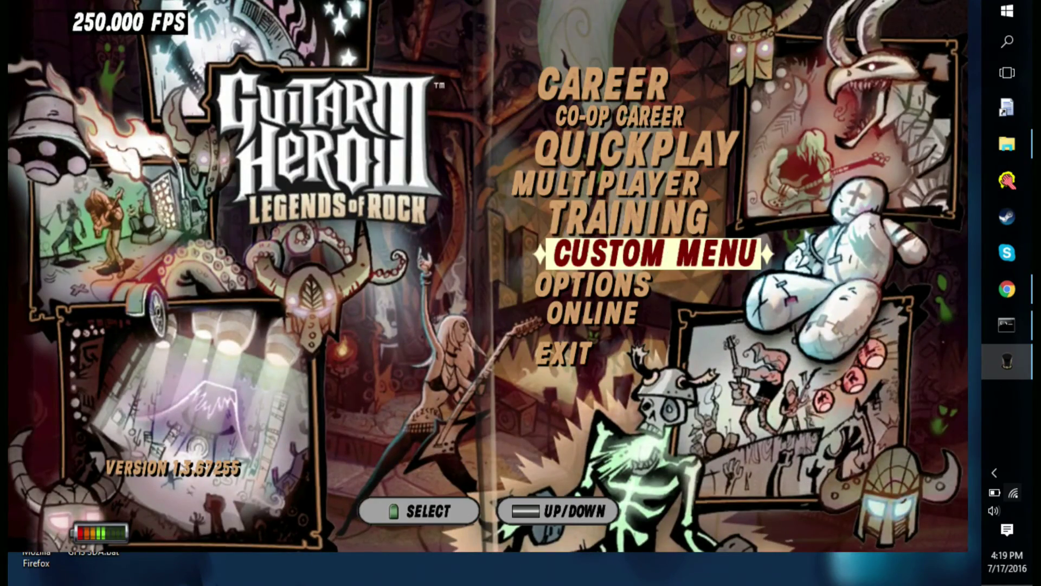
key("Return")
key("Down")
key("Return")
- Look through the setlist override entries from Global down to the last Multiplayer Coop row, returning to Coop Career
key("Down")
key("Down")
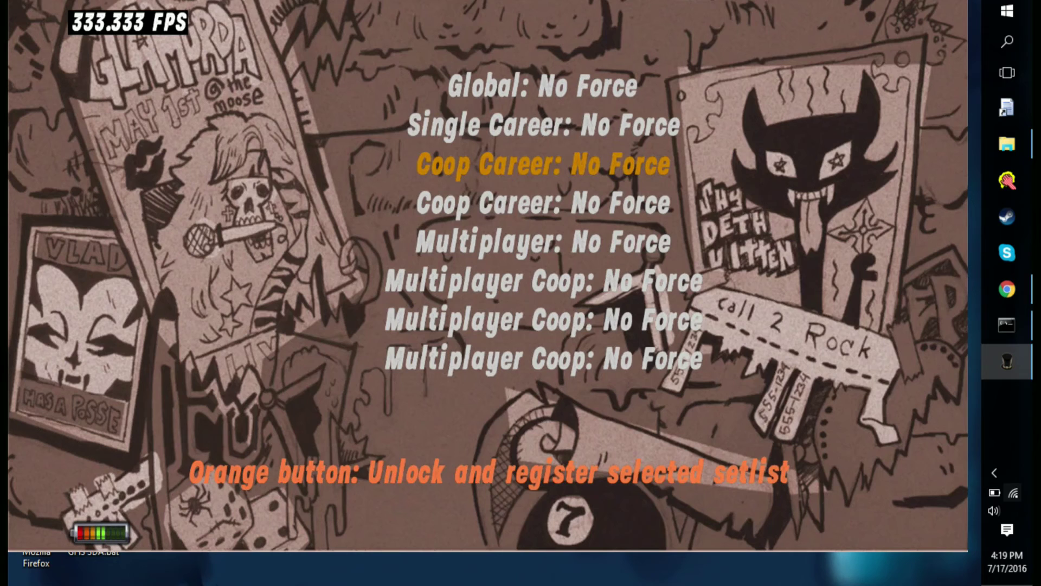
key("Down")
key("Down")
key("Down")
key("Down")
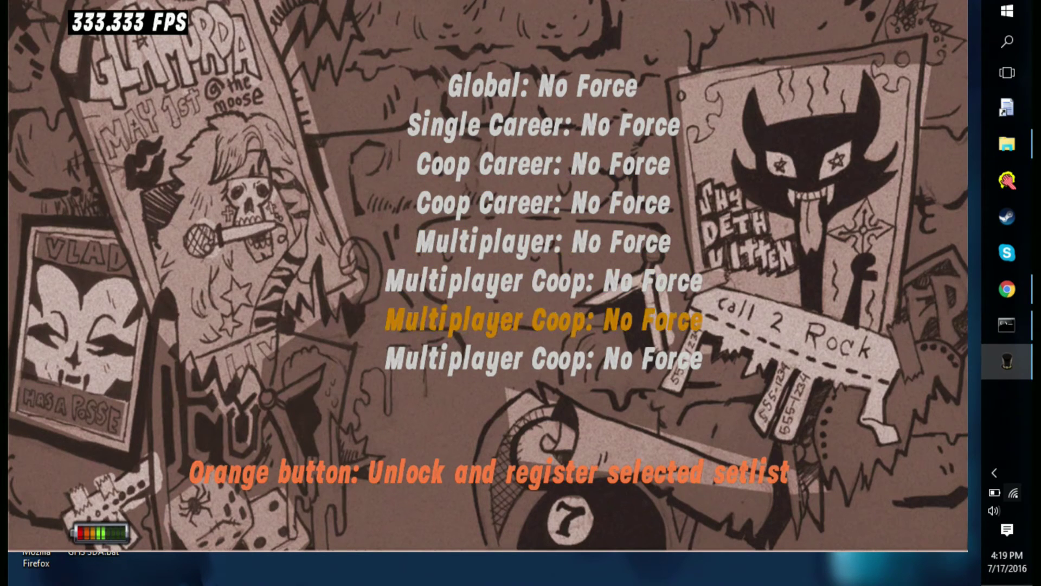
key("Down")
key("Up")
key("Up")
key("Up")
key("Up")
key("Up")
- Set the Coop Career and Multiplayer setlist overrides to Demo Quickplay
key("Right")
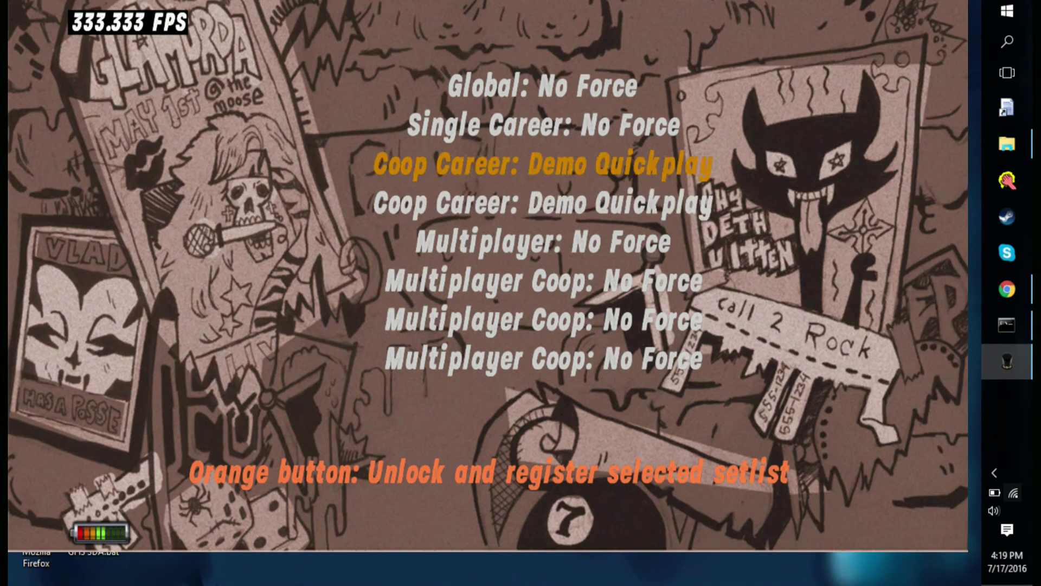
key("Down")
key("Down")
key("Right")
key("Up")
key("Down")
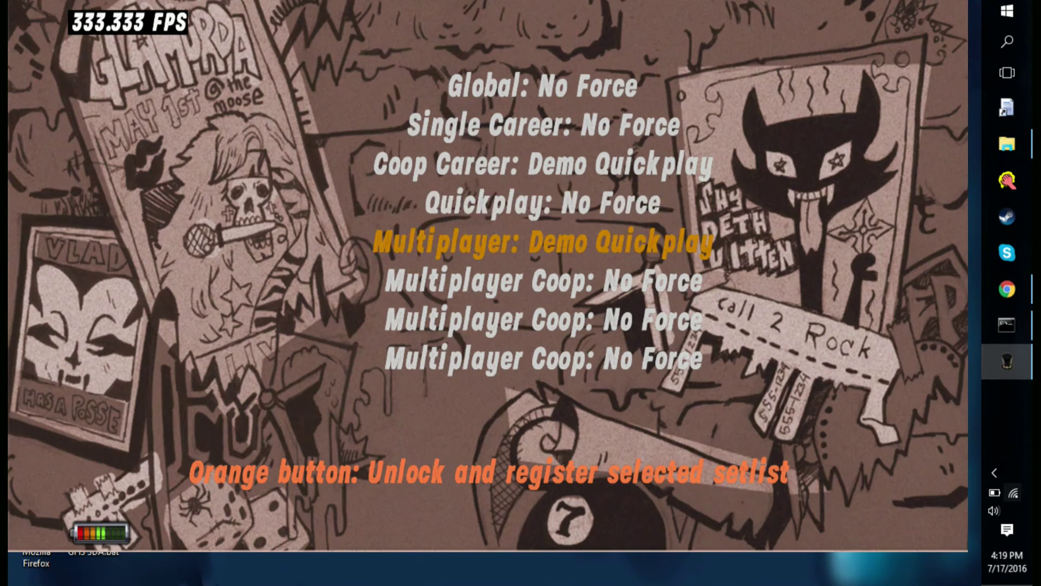
- Return the Multiplayer and Coop Career setlist overrides to No Force
key("Up")
key("Down")
key("Right")
key("Up")
key("Up")
key("Right")
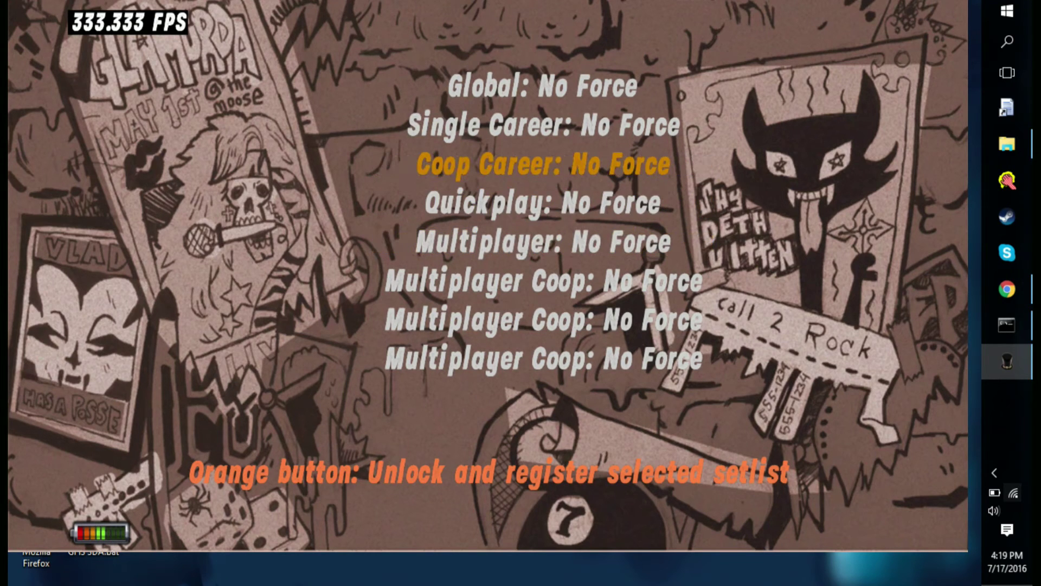
- Switch the Multiplayer Coop override to Demo Quickplay and back to No Force, and select the first Bonus entry
key("Down")
key("Down")
key("Down")
key("Right")
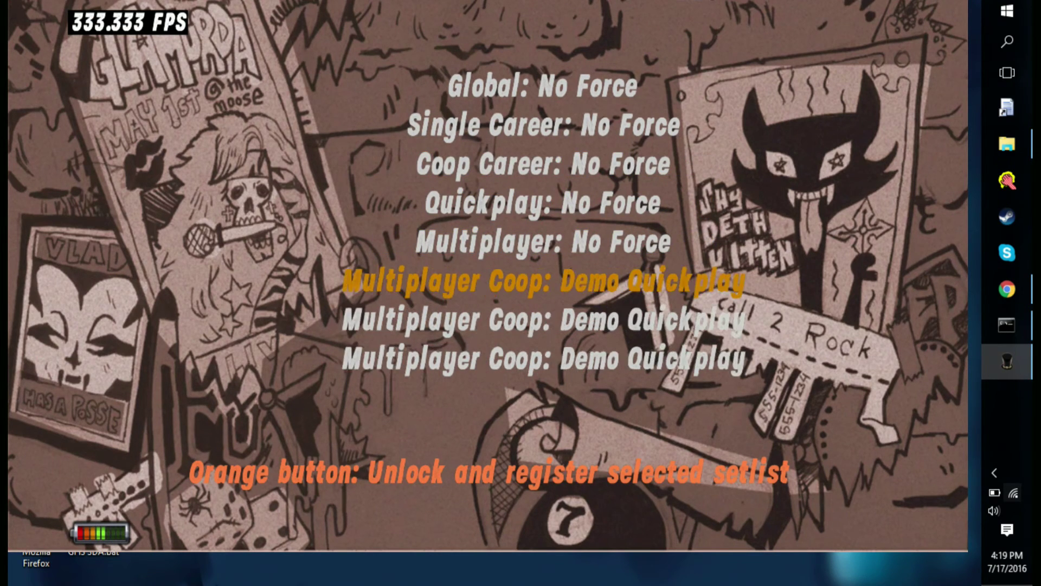
key("Right")
key("Left")
key("Right")
key("Down")
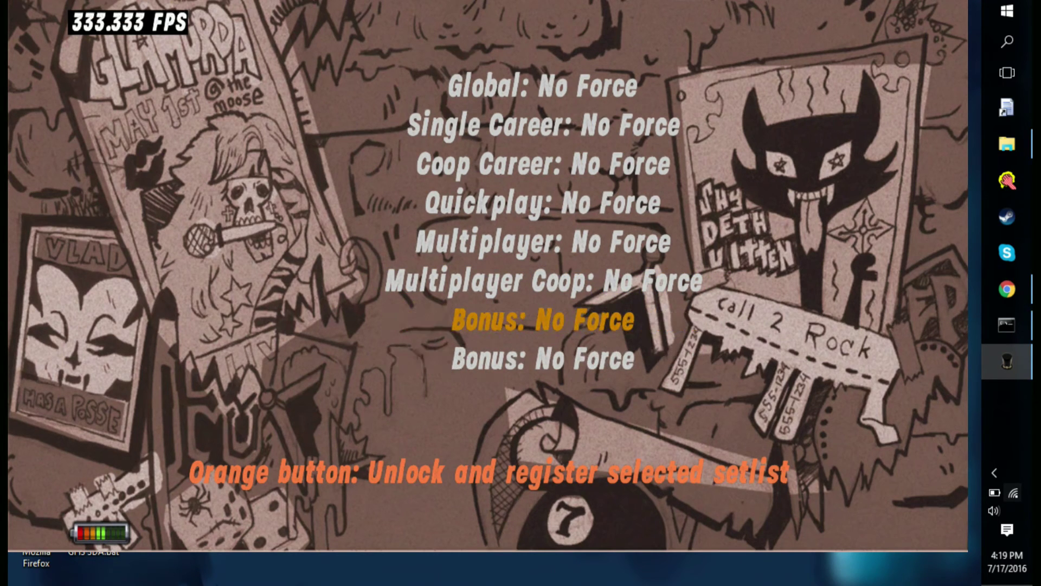
- Move to the last setlist override entry, leave the Custom Menu and exit Guitar Hero III to the desktop
key("Down")
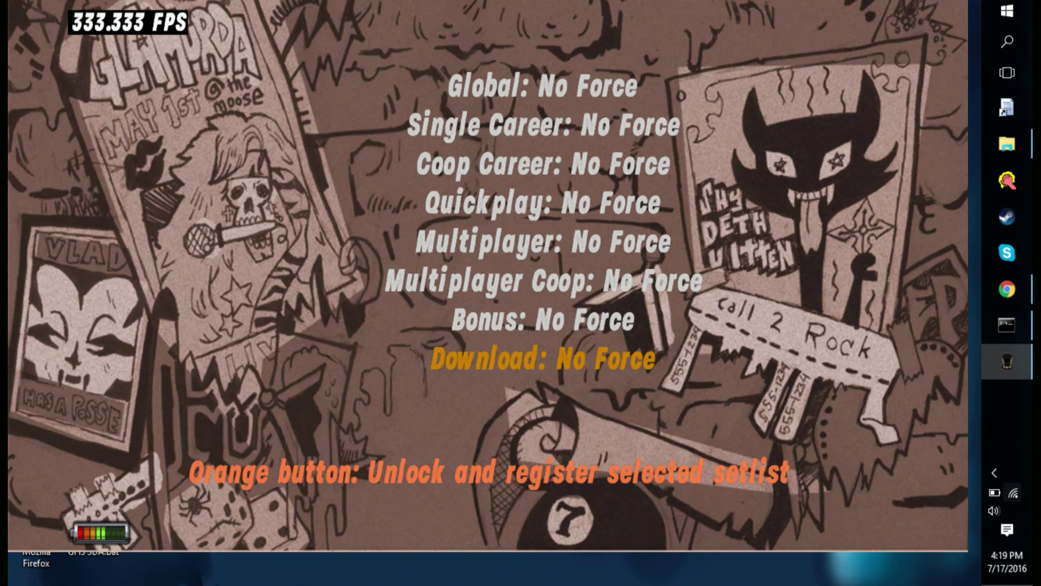
key("Escape")
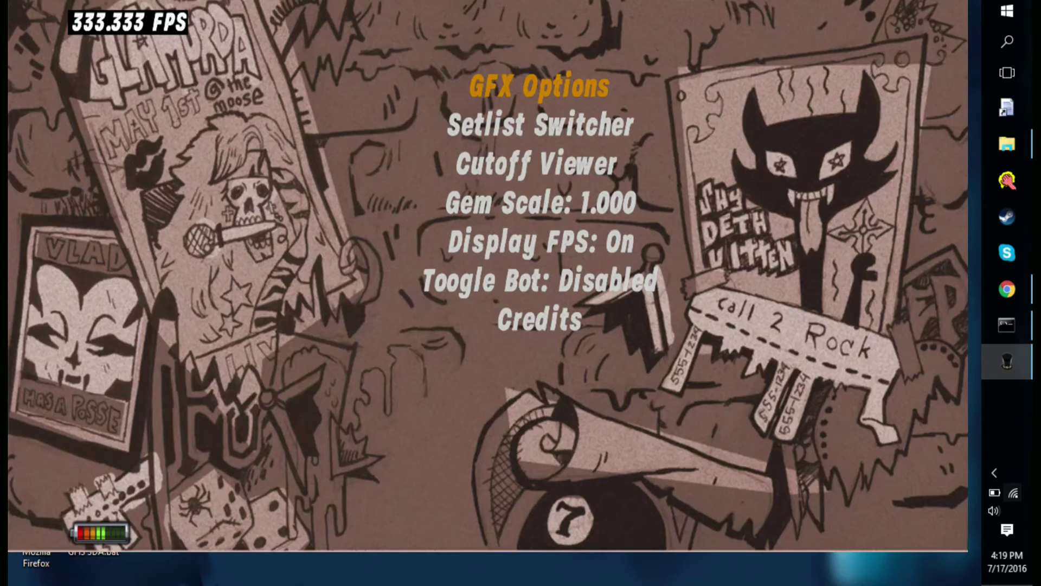
key("Escape")
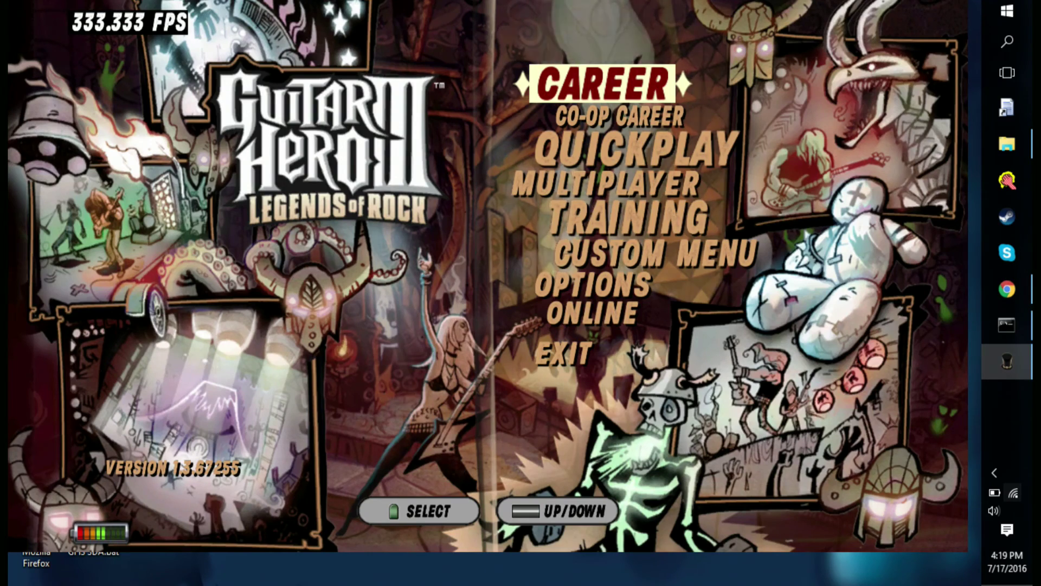
key("Escape")
key("Return")
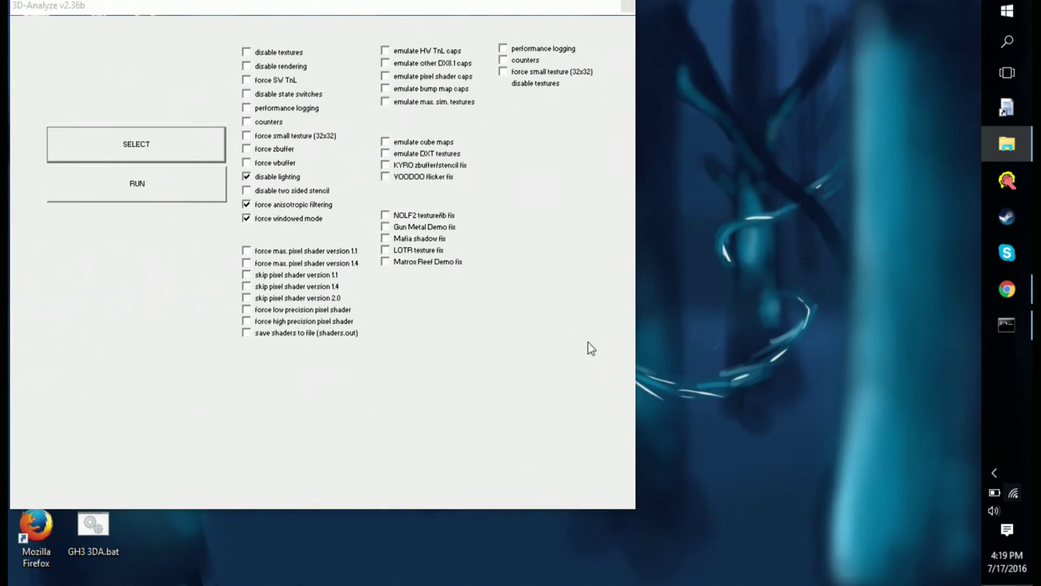
- Browse from Documents through Aspyr and Guitar Hero III to the Save folder, and look inside the ProgressA}{ProgressA folder
left_click(1006, 143)
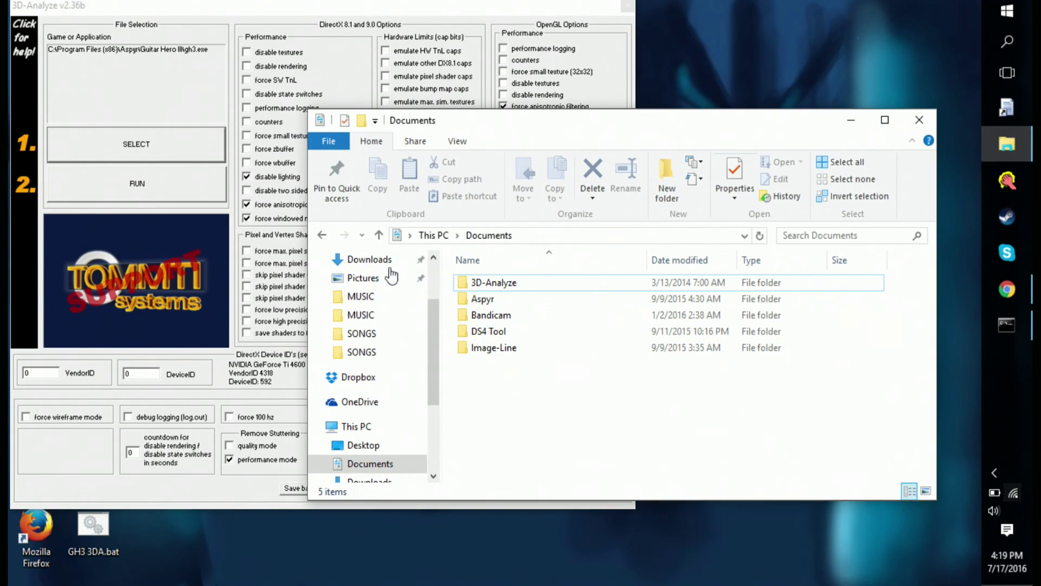
double_click(483, 297)
double_click(484, 289)
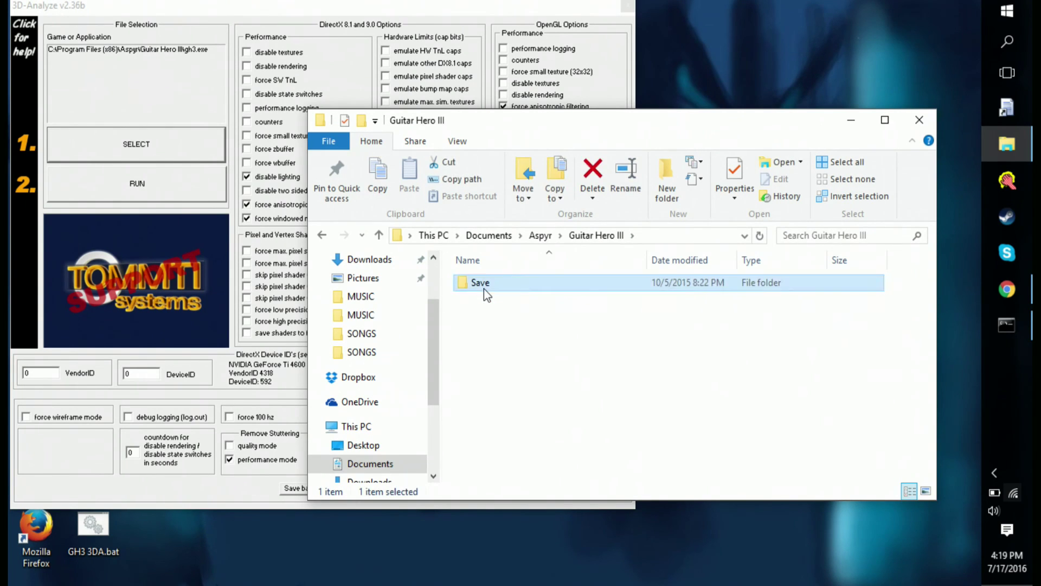
double_click(485, 289)
left_click_drag(587, 275, 617, 367)
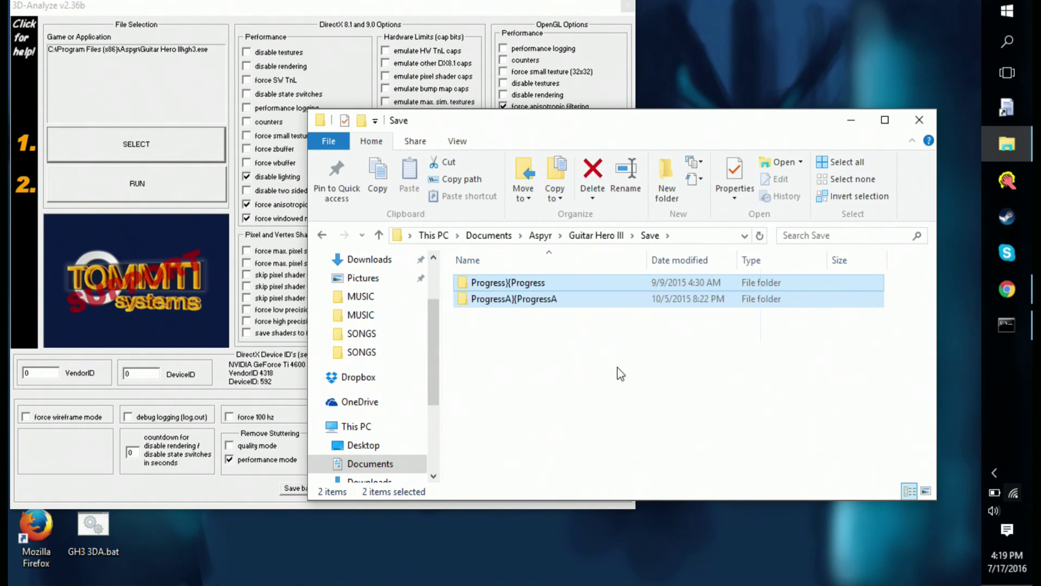
double_click(542, 299)
key("BackSpace")
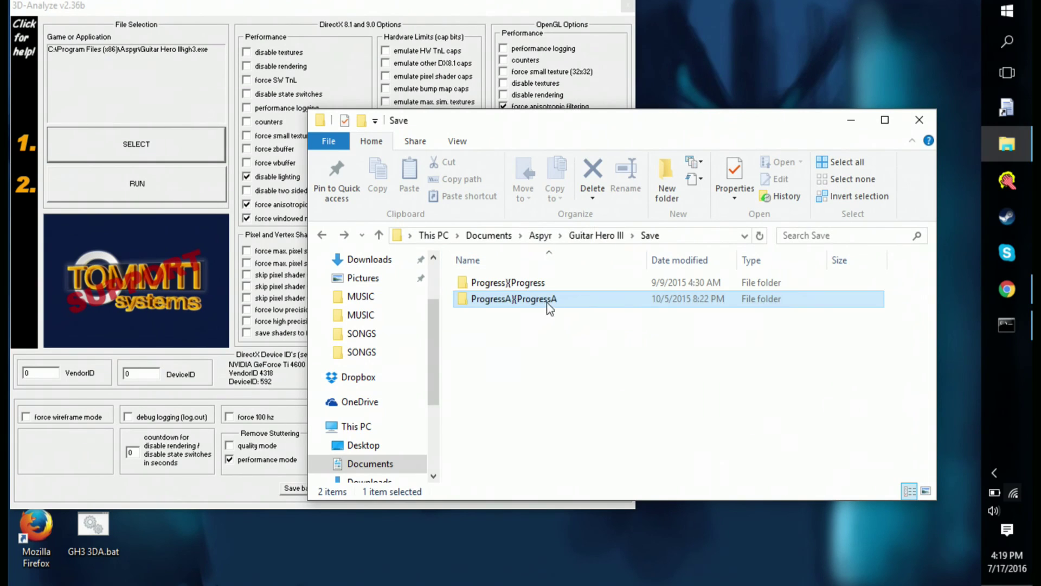
- Close the Save folder window, 3D-Analyze and the command prompt
left_click(919, 120)
left_click(625, 8)
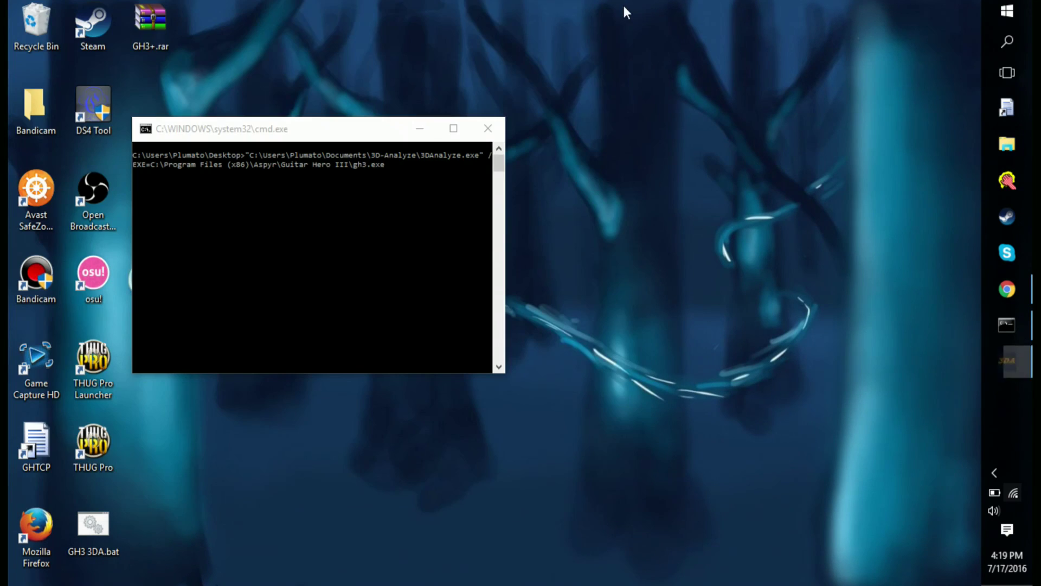
left_click(489, 128)
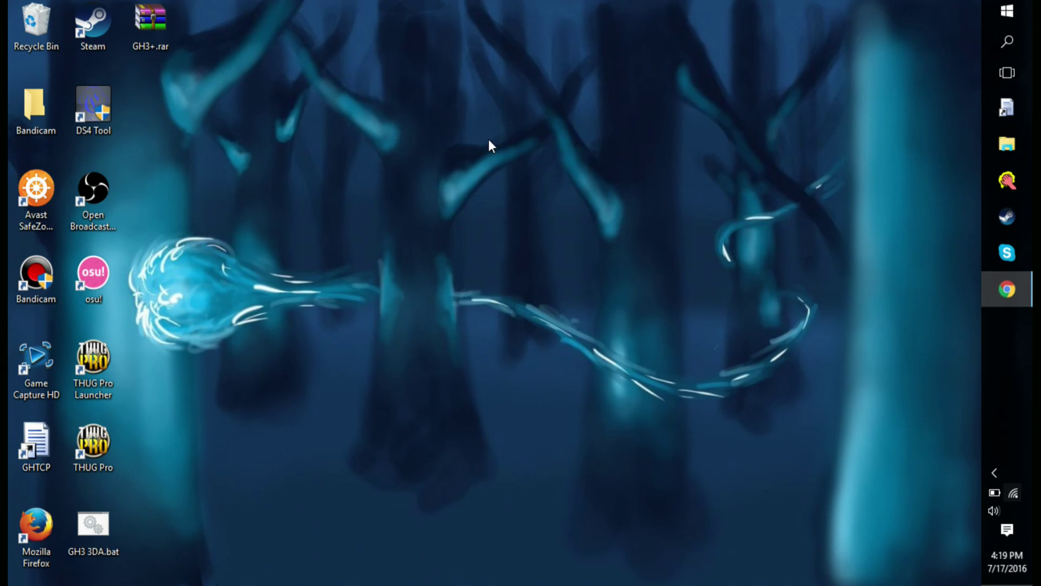